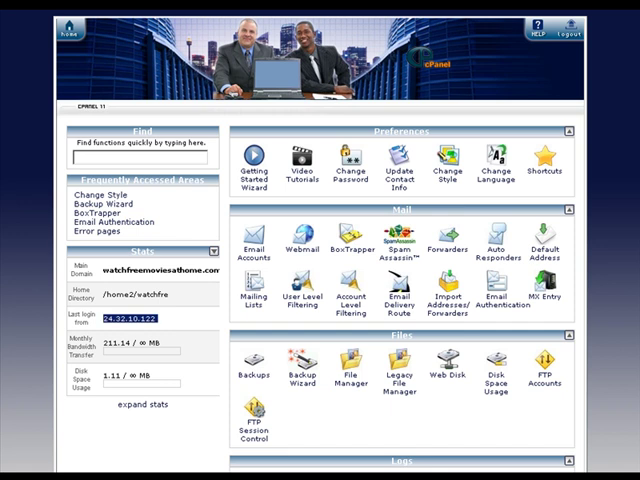
pyautogui.scroll(-5, 400, 300)
pyautogui.scroll(-5, 400, 300)
pyautogui.scroll(-5, 400, 300)
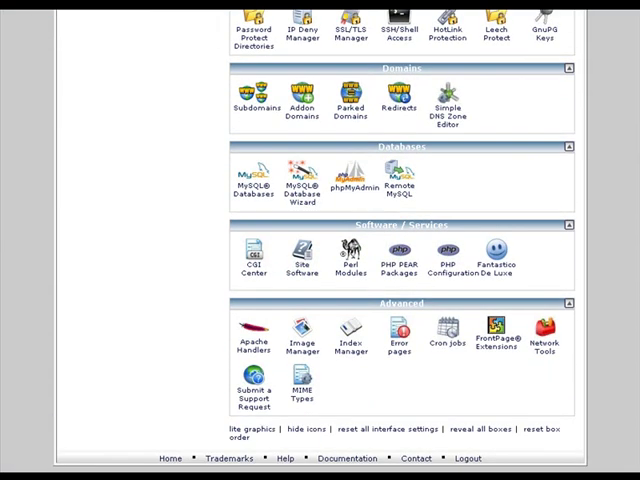
pyautogui.scroll(1, 400, 240)
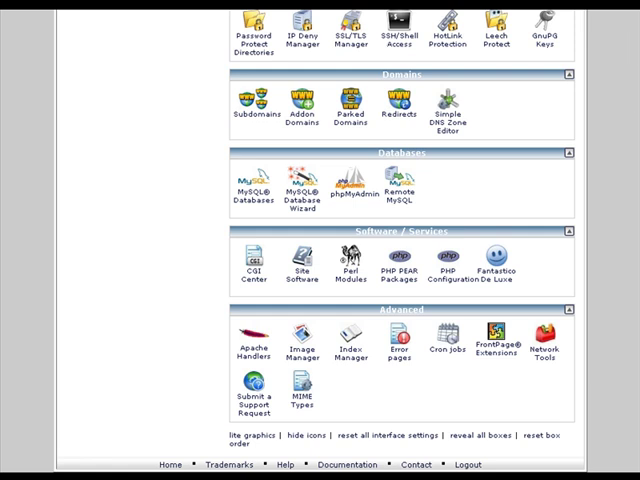
pyautogui.scroll(10, 400, 240)
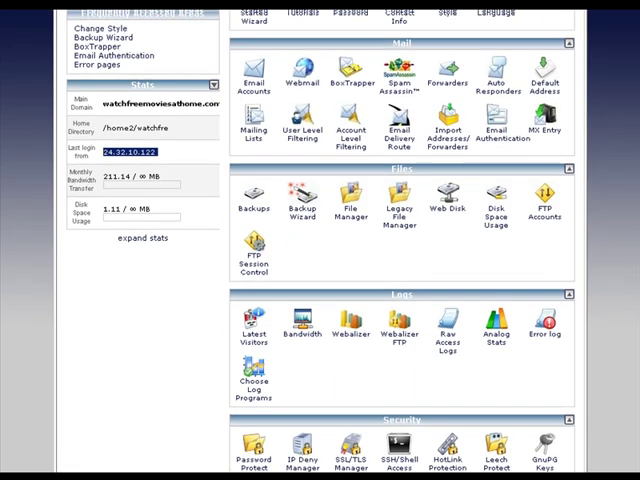